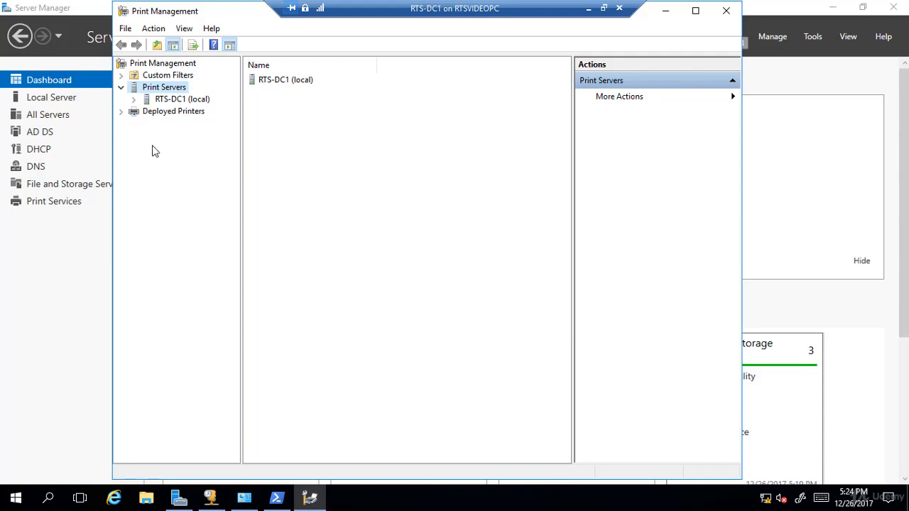
- Review the Deploy with Group Policy options for the Canon LBP6710 Class Driver printer on RTS-DC1, leaving them unchanged
{"action": "left_click", "coordinate": [134, 100]}
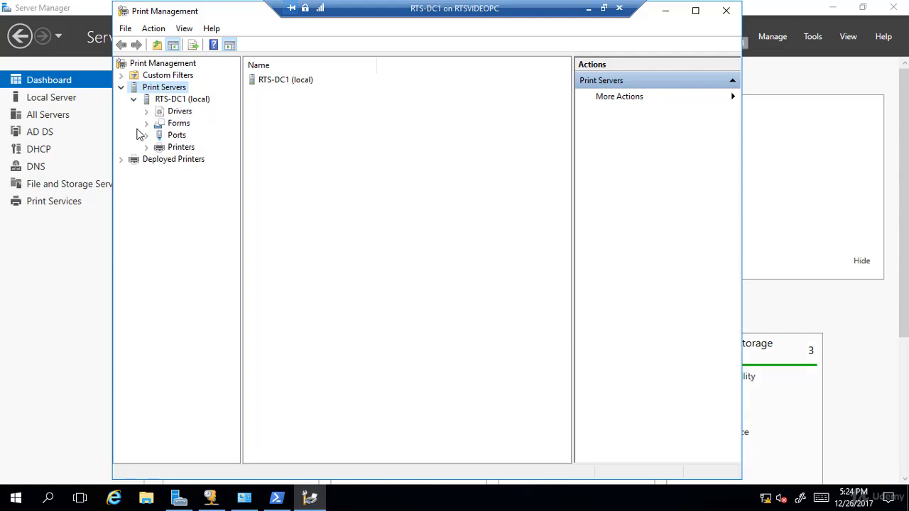
{"action": "left_click", "coordinate": [179, 148]}
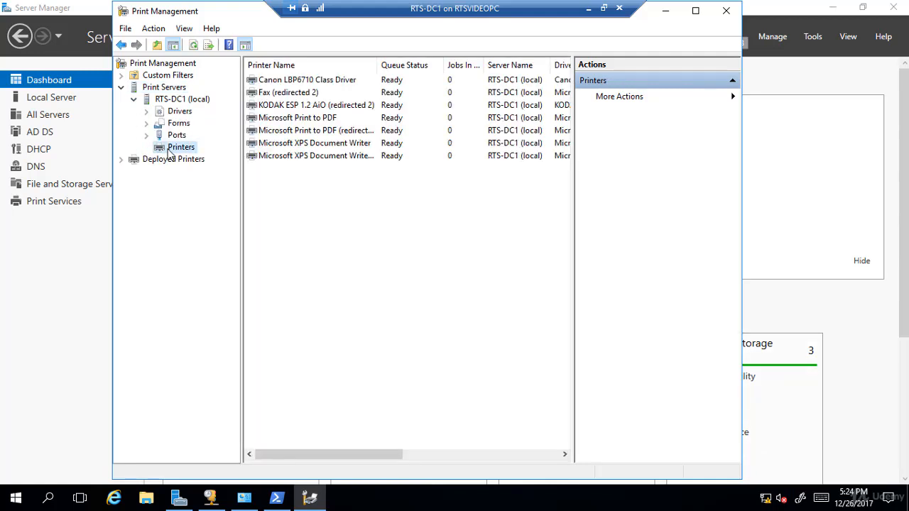
{"action": "left_click", "coordinate": [280, 84]}
{"action": "right_click", "coordinate": [280, 84]}
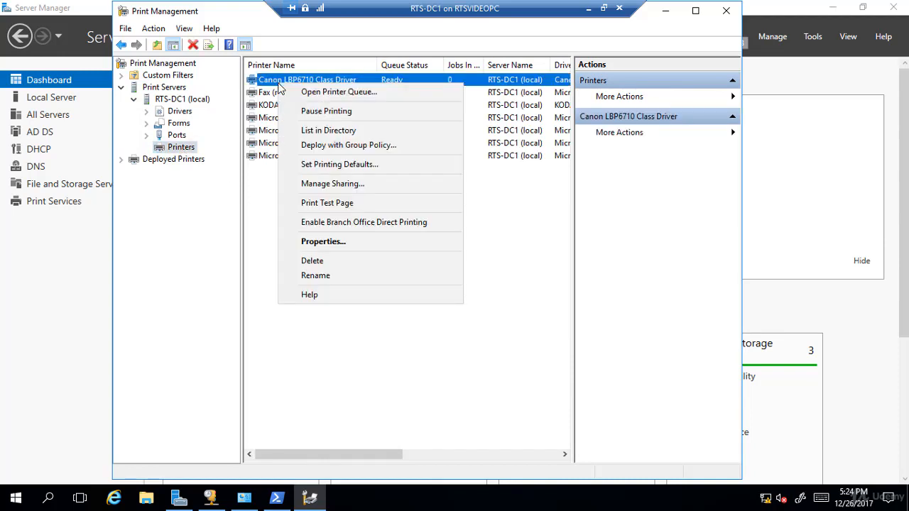
{"action": "left_click", "coordinate": [319, 147]}
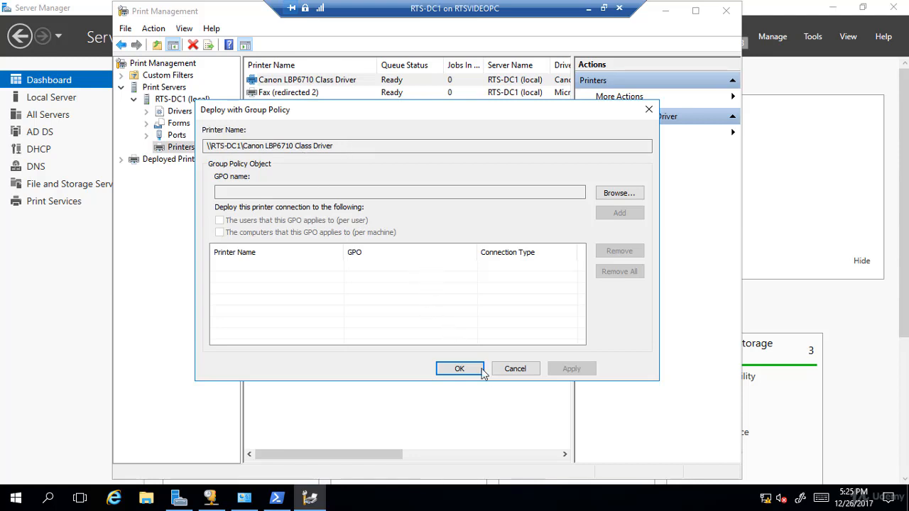
{"action": "left_click", "coordinate": [517, 369]}
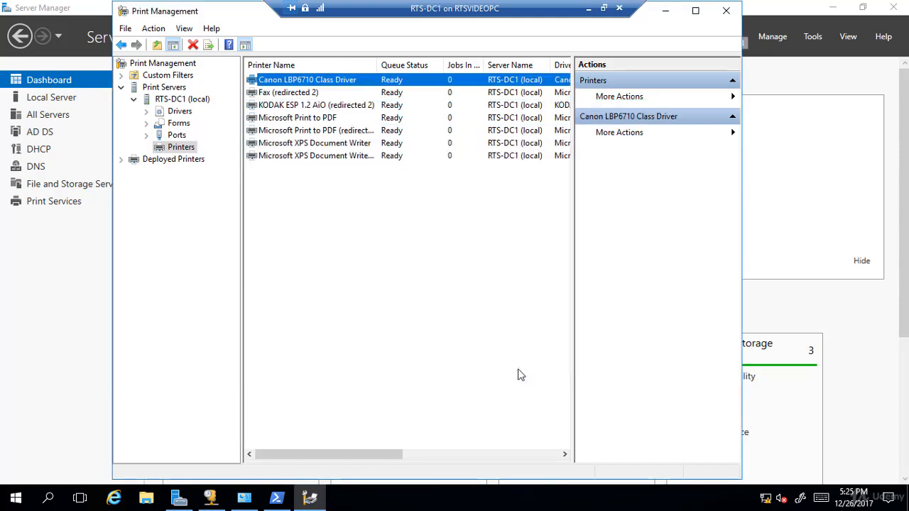
- Open Group Policy Management from Server Manager in a maximized window and expand the forest down to the contents of the RTSNETWORKING.COM domain
{"action": "left_click", "coordinate": [794, 89]}
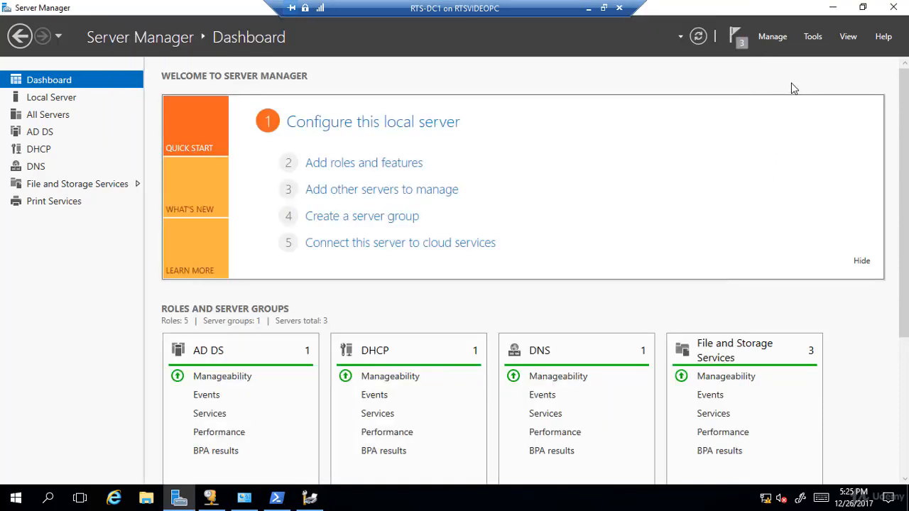
{"action": "left_click", "coordinate": [816, 39]}
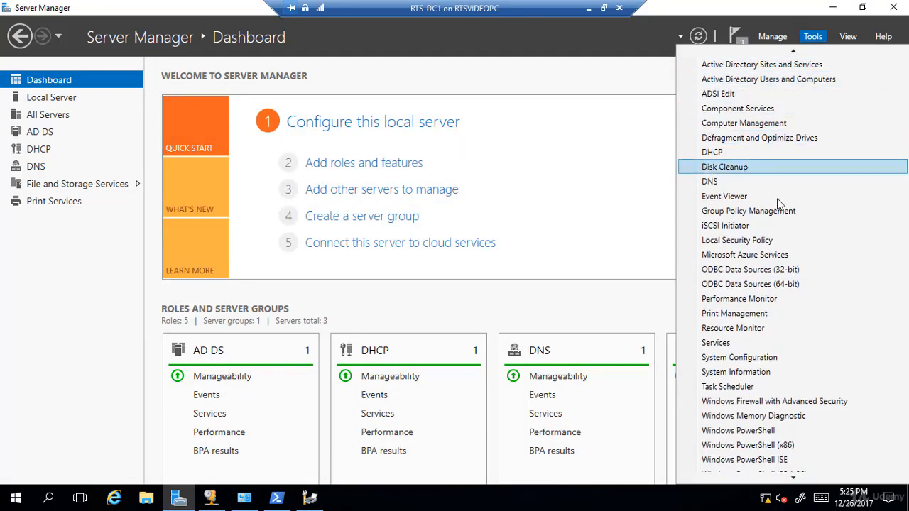
{"action": "left_click", "coordinate": [781, 211]}
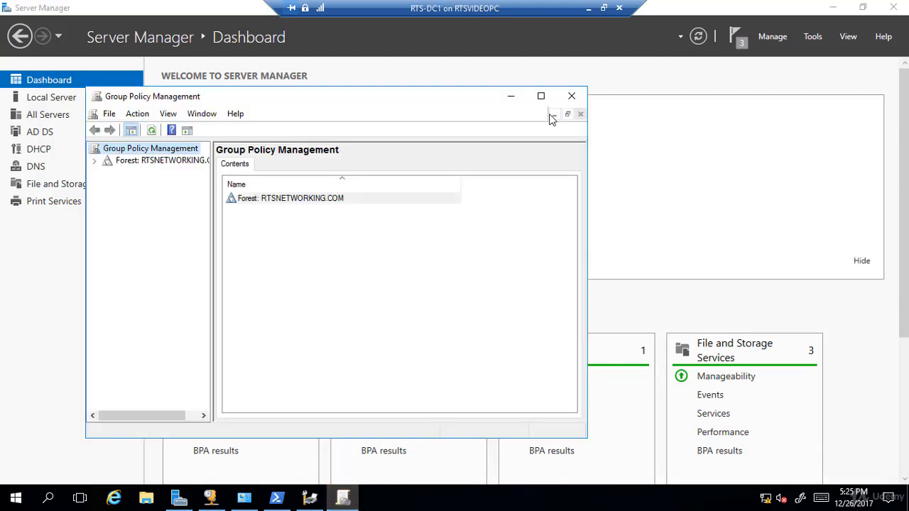
{"action": "left_click", "coordinate": [541, 96]}
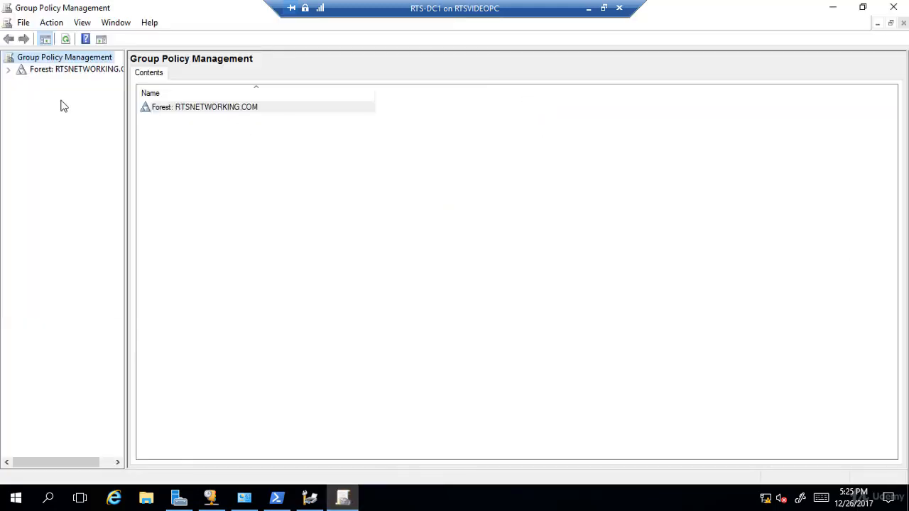
{"action": "left_click", "coordinate": [8, 70]}
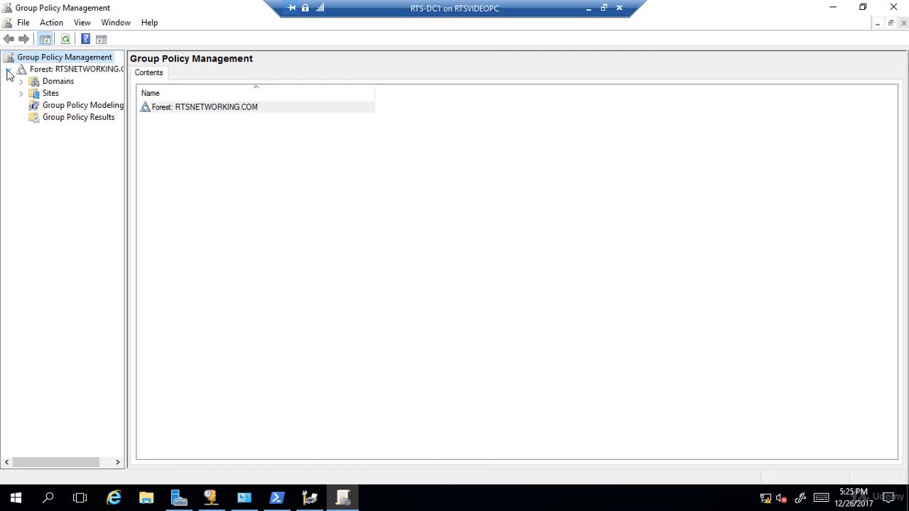
{"action": "left_click_drag", "start_coordinate": [126, 150], "coordinate": [231, 148]}
{"action": "left_click", "coordinate": [22, 82]}
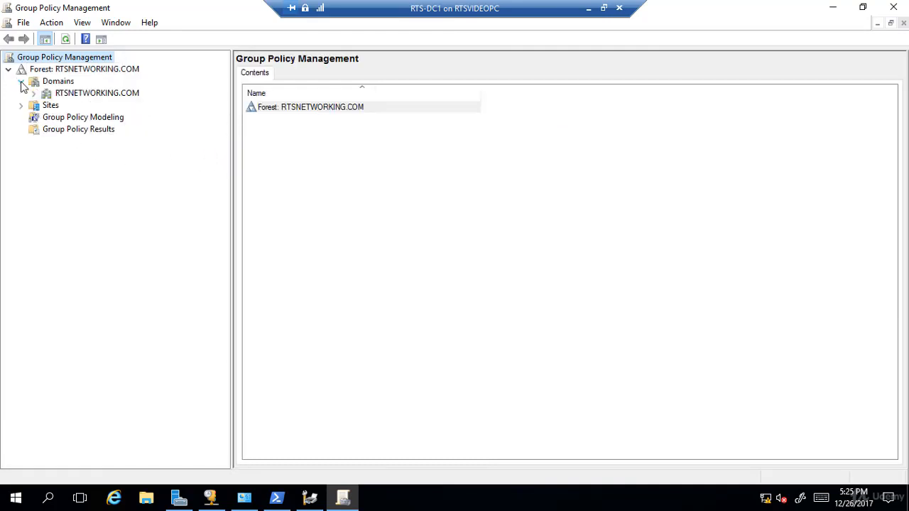
{"action": "left_click", "coordinate": [34, 94]}
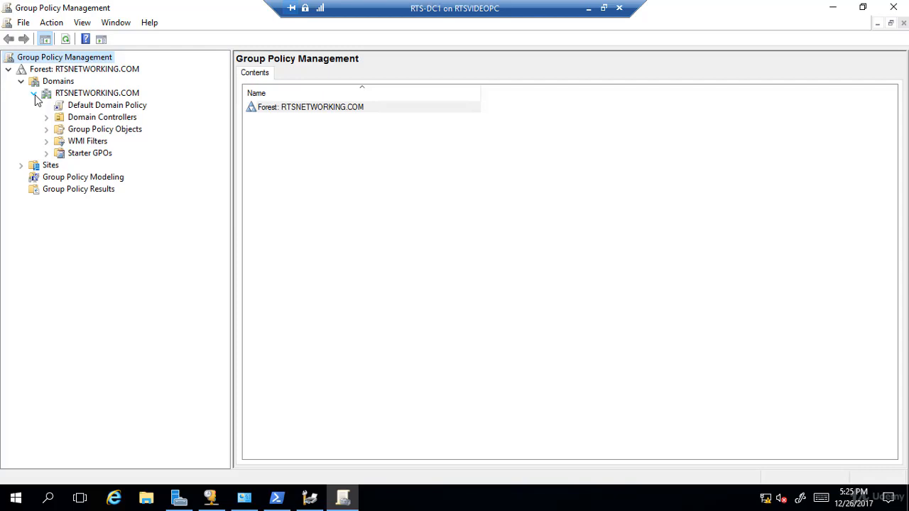
- Create a GPO named Printer Settings in the RTSNETWORKING.COM domain and link it there
{"action": "left_click", "coordinate": [80, 98]}
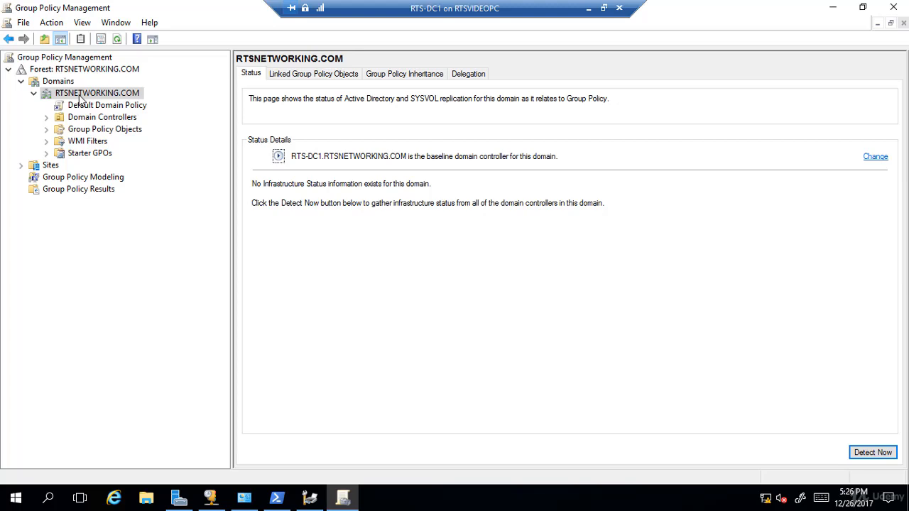
{"action": "right_click", "coordinate": [80, 98]}
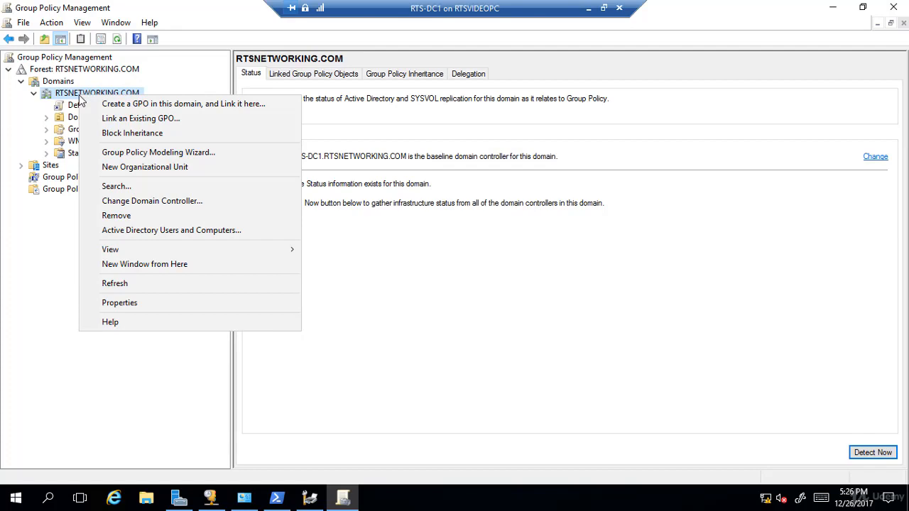
{"action": "left_click", "coordinate": [115, 107]}
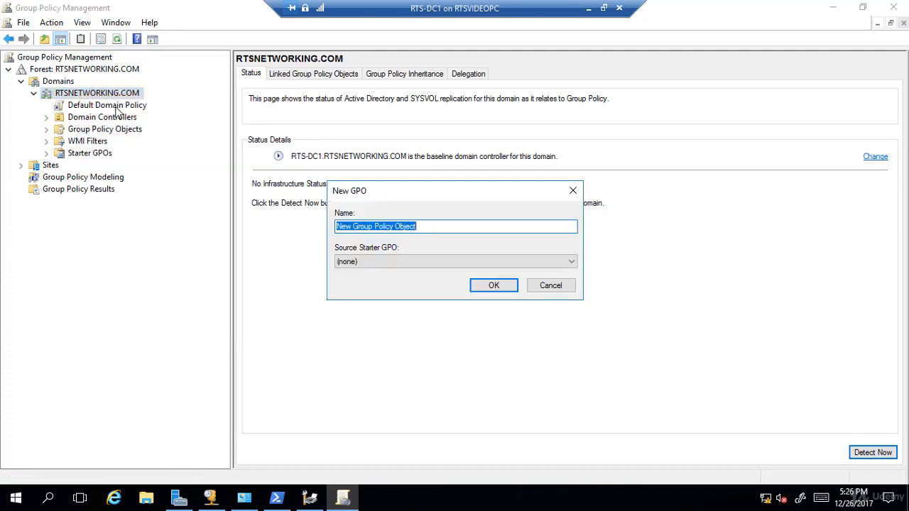
{"action": "type", "text": "Pr"}
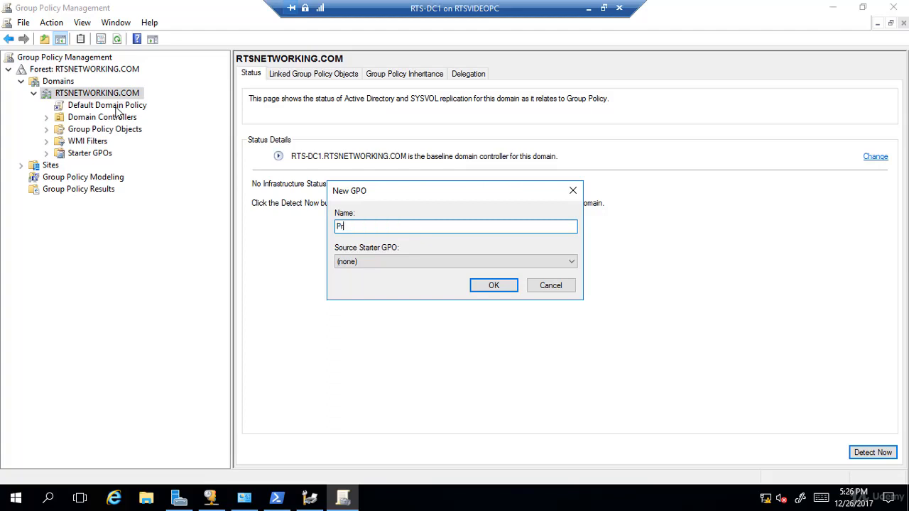
{"action": "type", "text": "inter Settings"}
{"action": "key", "text": "Return"}
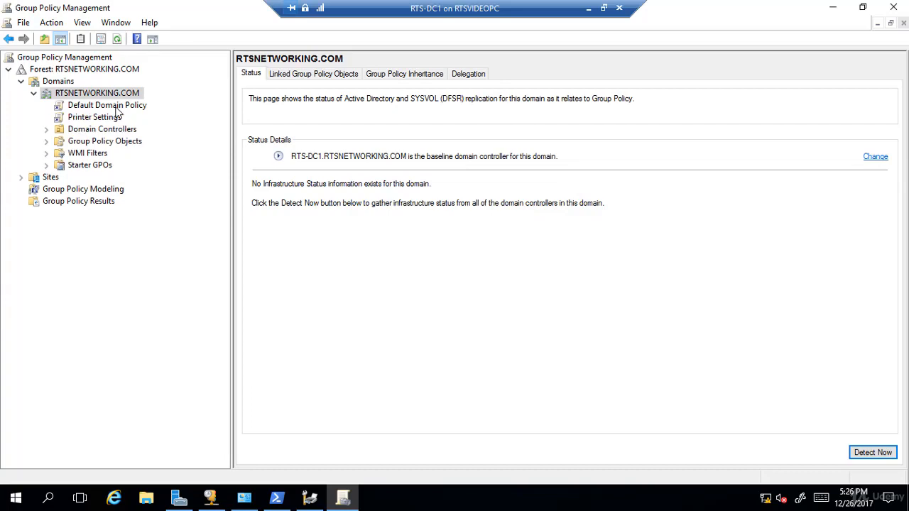
- Turn off the recurring GPO link notice and open the Printer Settings GPO for editing in a maximized editor
{"action": "left_click", "coordinate": [91, 118]}
{"action": "left_click", "coordinate": [397, 278]}
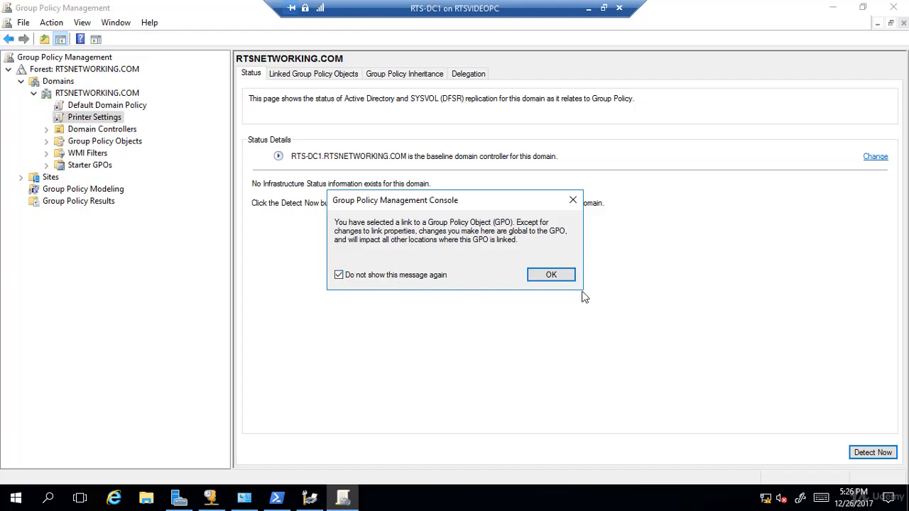
{"action": "left_click", "coordinate": [561, 278]}
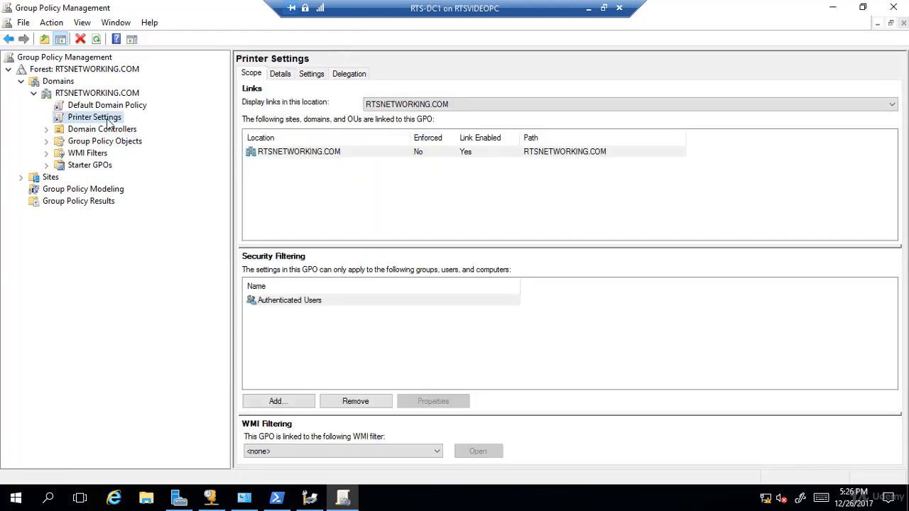
{"action": "right_click", "coordinate": [110, 122]}
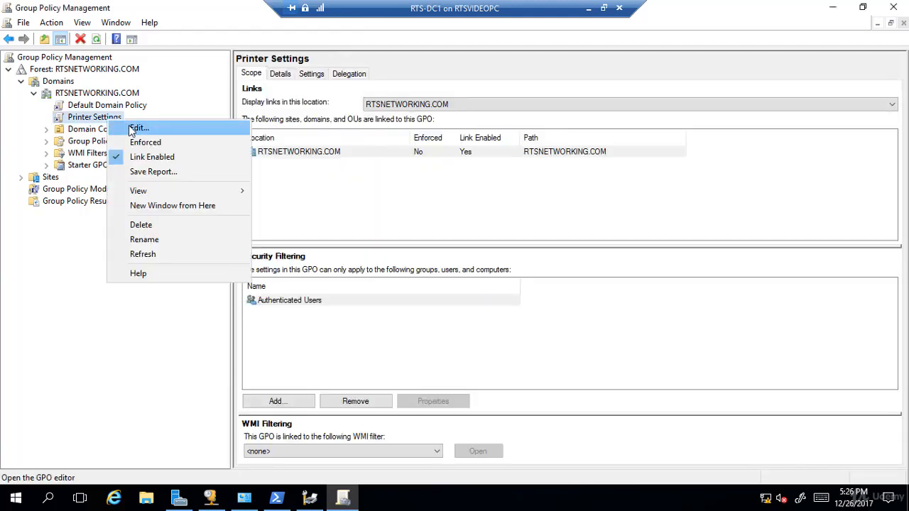
{"action": "left_click", "coordinate": [135, 129]}
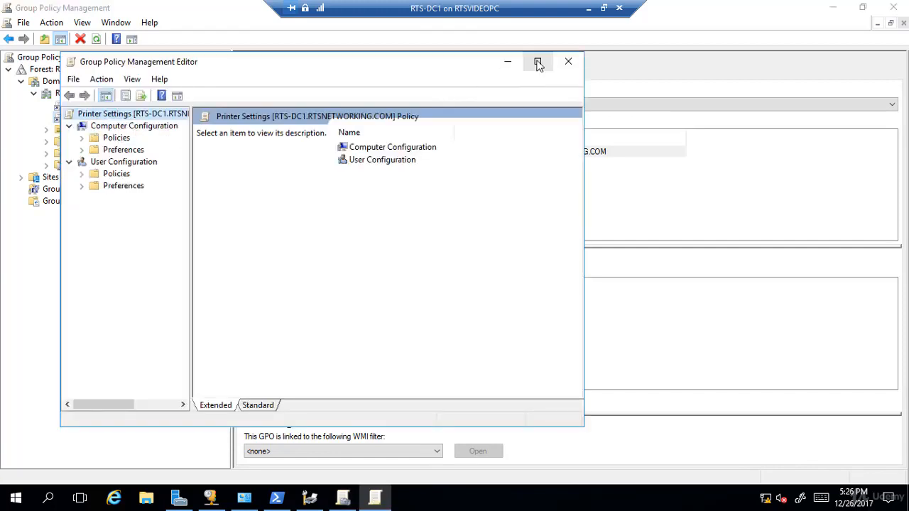
{"action": "left_click", "coordinate": [539, 63]}
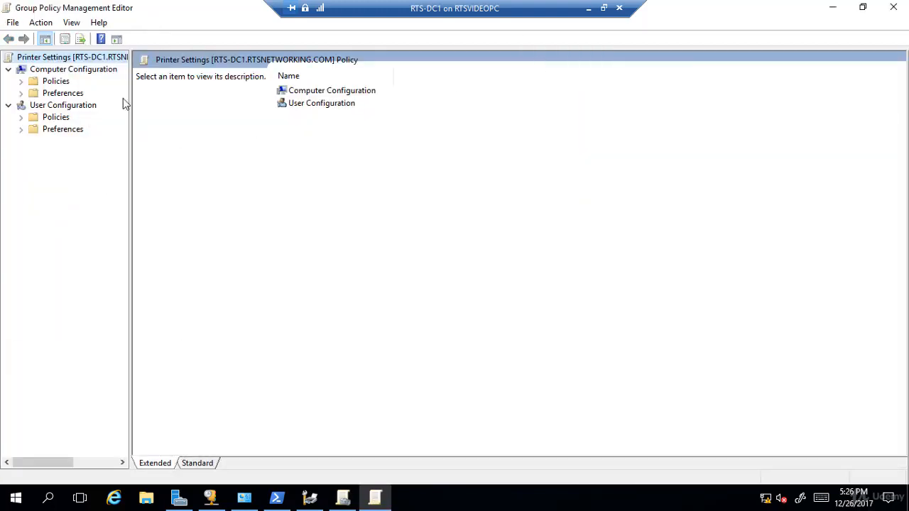
- Show the Printers preferences in the Control Panel Settings of Computer Configuration
{"action": "left_click", "coordinate": [21, 93]}
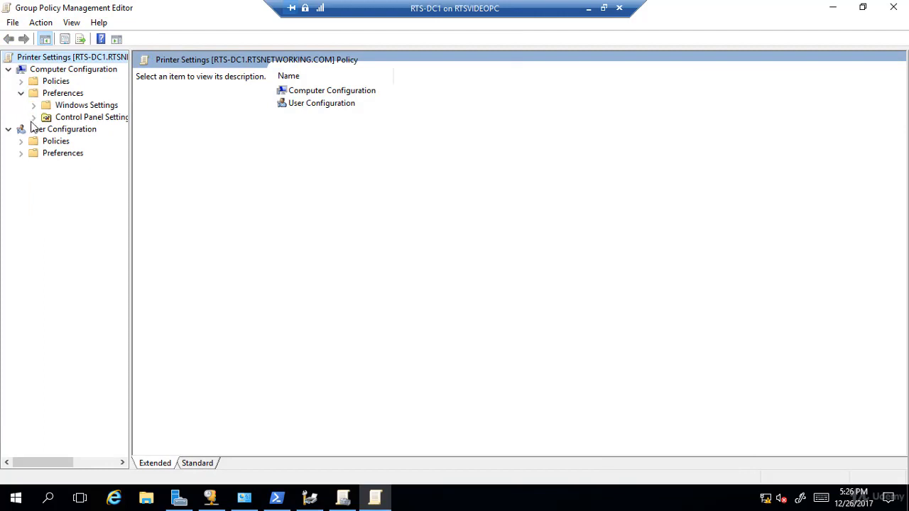
{"action": "left_click", "coordinate": [33, 117]}
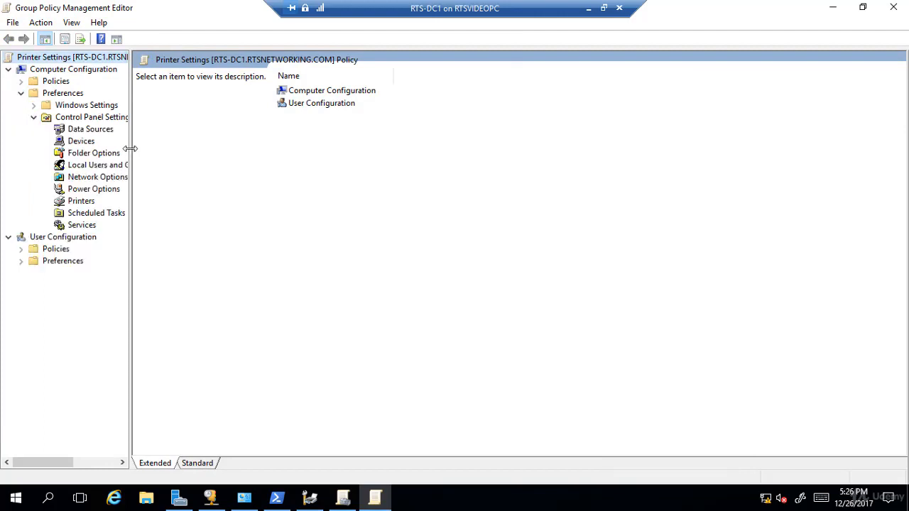
{"action": "left_click_drag", "start_coordinate": [131, 147], "coordinate": [185, 149]}
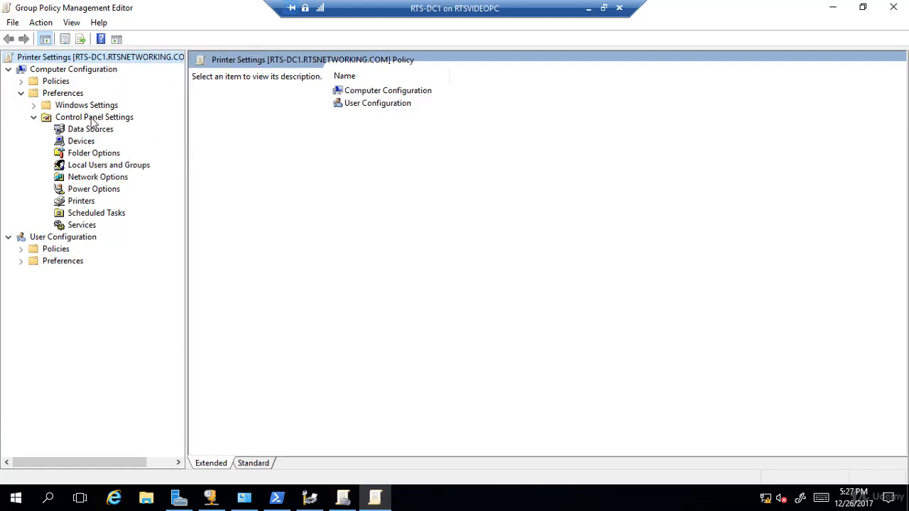
{"action": "left_click", "coordinate": [84, 203]}
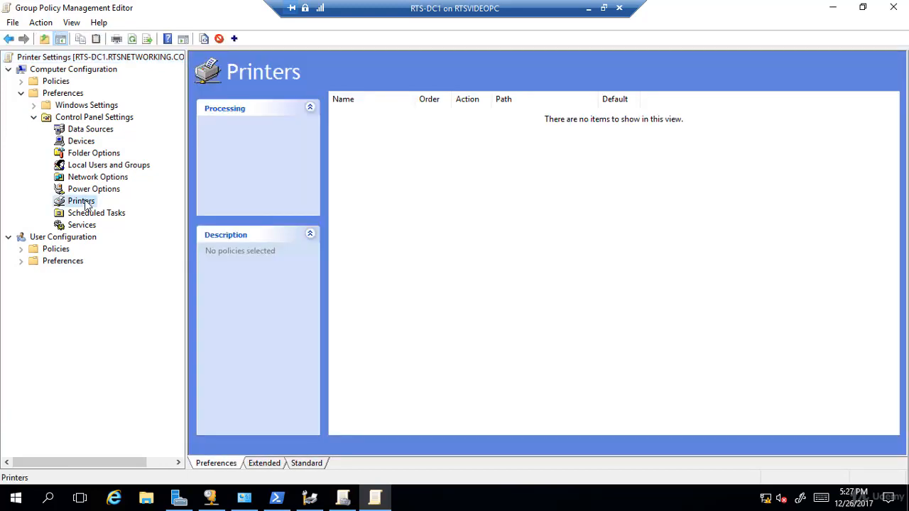
- Start a new TCP/IP printer preference item and set its action to Create
{"action": "right_click", "coordinate": [85, 204]}
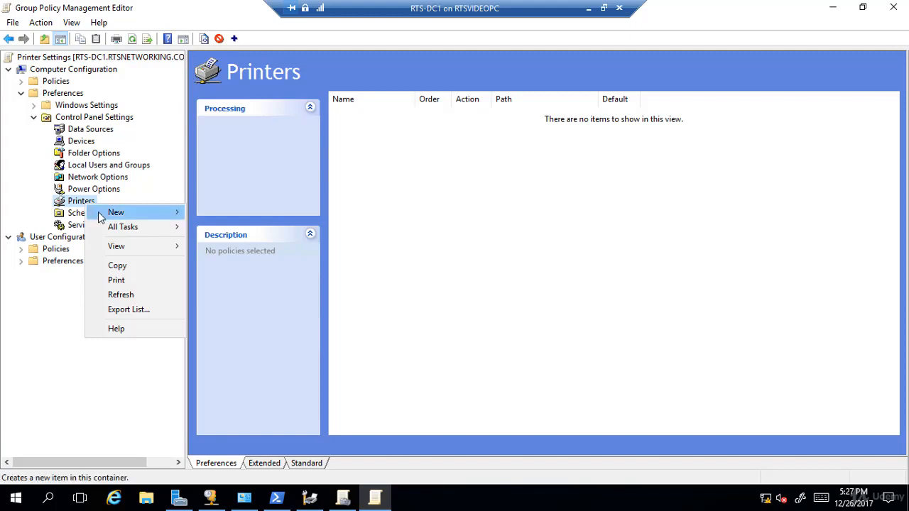
{"action": "mouse_move", "coordinate": [102, 217]}
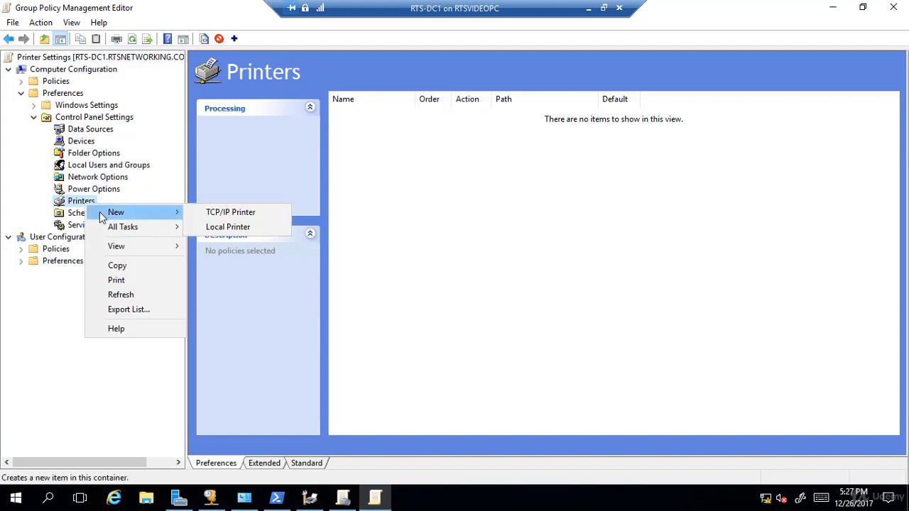
{"action": "left_click", "coordinate": [234, 214]}
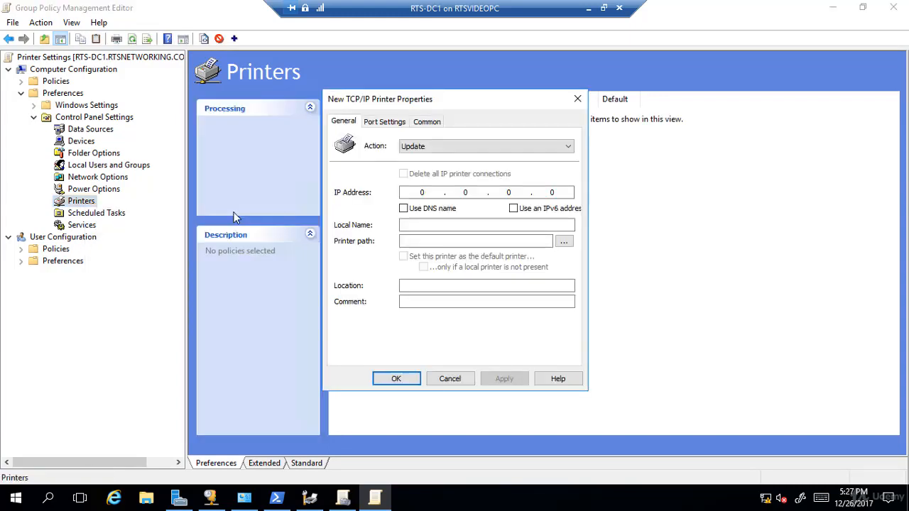
{"action": "left_click", "coordinate": [425, 149]}
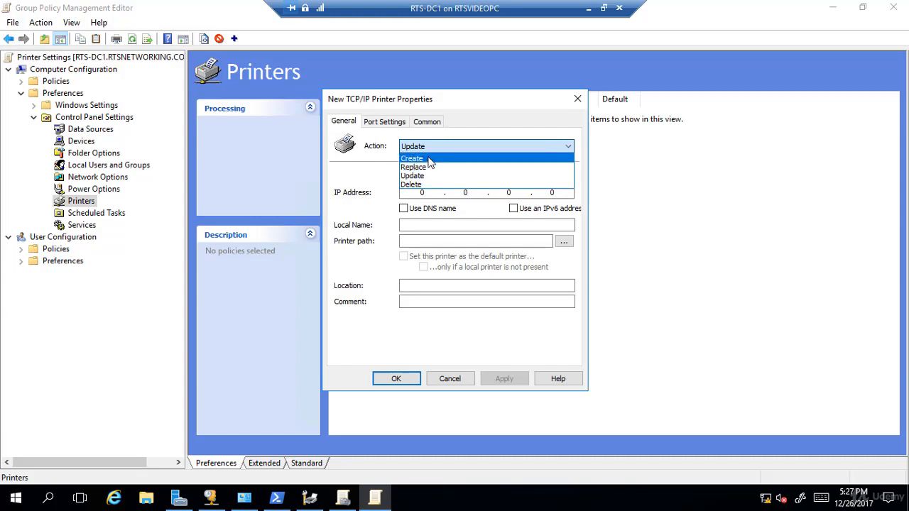
{"action": "left_click", "coordinate": [429, 158]}
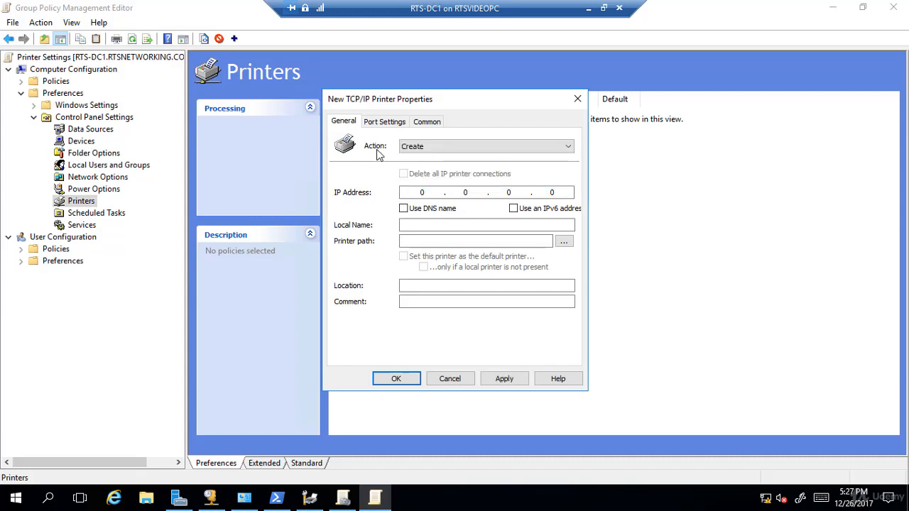
- Set the new printer's IP address to 192.168.1.220 and its local name to Canon Floor 1
{"action": "left_click", "coordinate": [424, 192]}
{"action": "type", "text": "192.168.1.220"}
{"action": "left_click", "coordinate": [405, 226]}
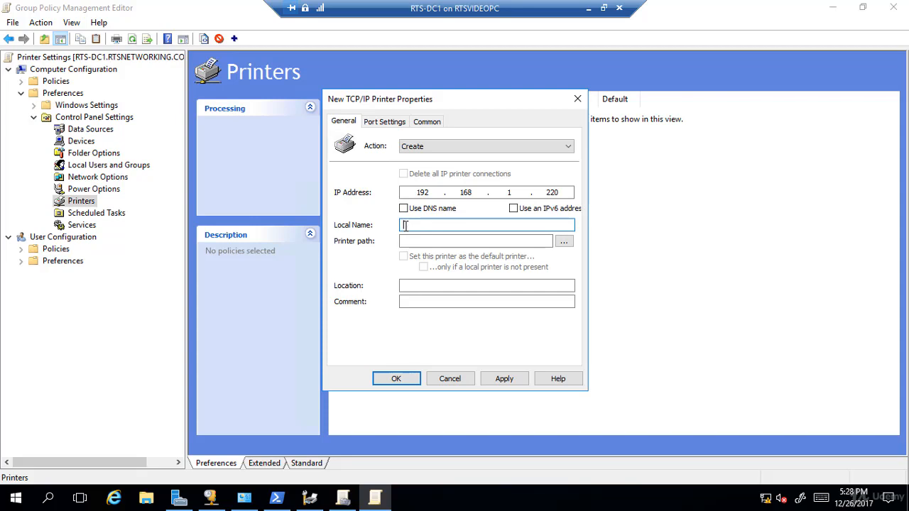
{"action": "type", "text": "Canon Floor 1"}
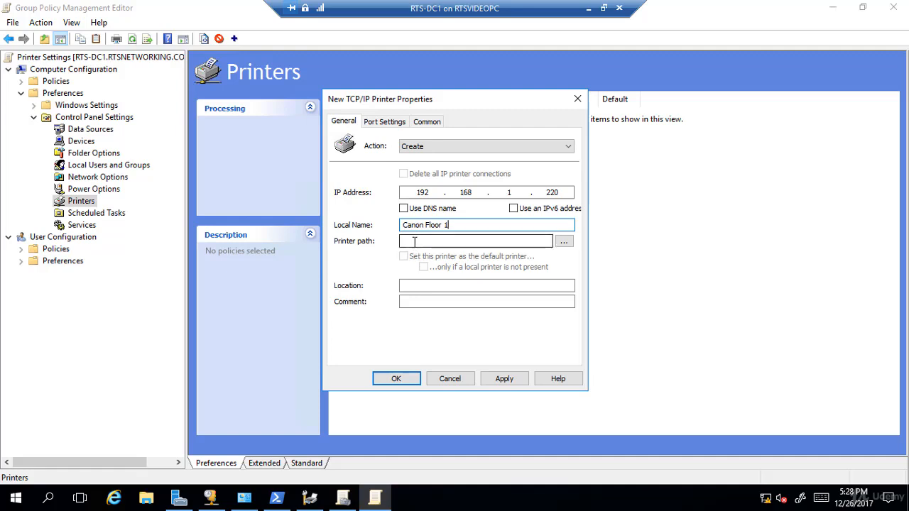
- Set the new TCP/IP printer's path to \\lon-dc1\canon
{"action": "left_click", "coordinate": [415, 241]}
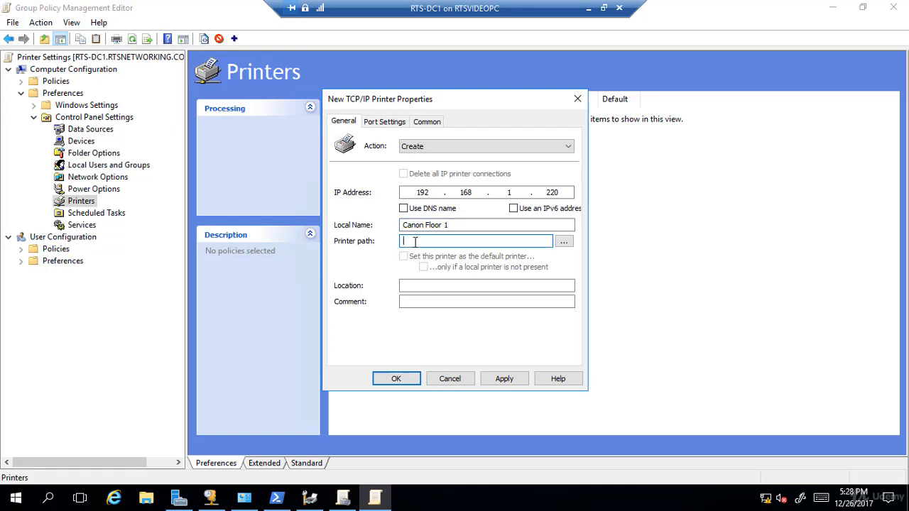
{"action": "type", "text": "\\\\lon-dc1\\canon"}
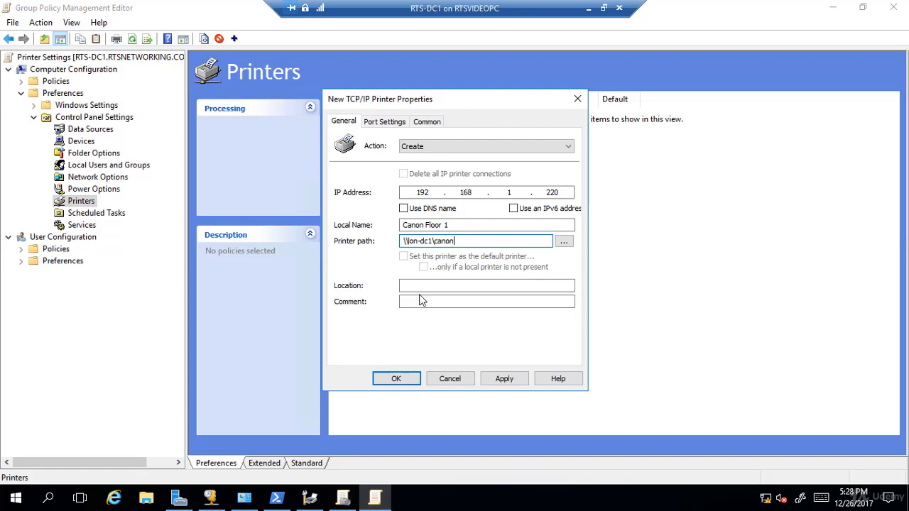
- Review the new TCP/IP printer's port settings, enable item-level targeting for it and open the targeting editor
{"action": "left_click", "coordinate": [390, 125]}
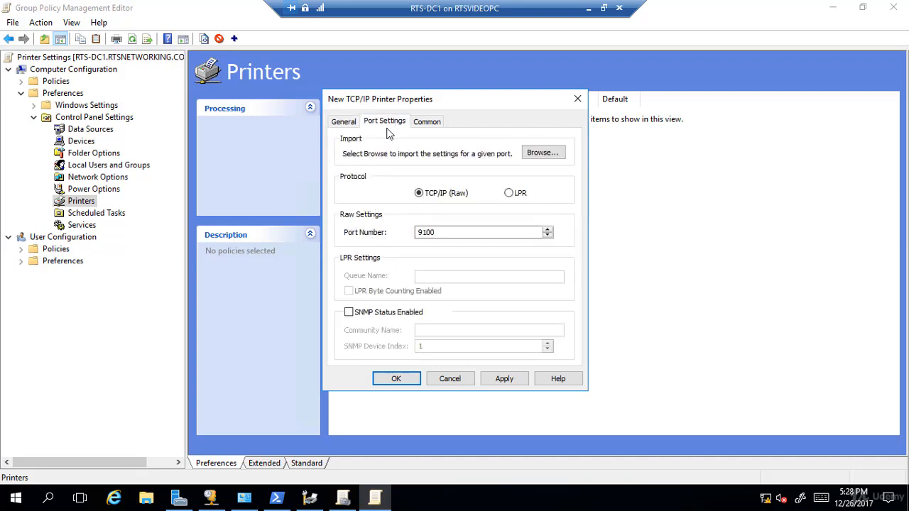
{"action": "left_click", "coordinate": [435, 124]}
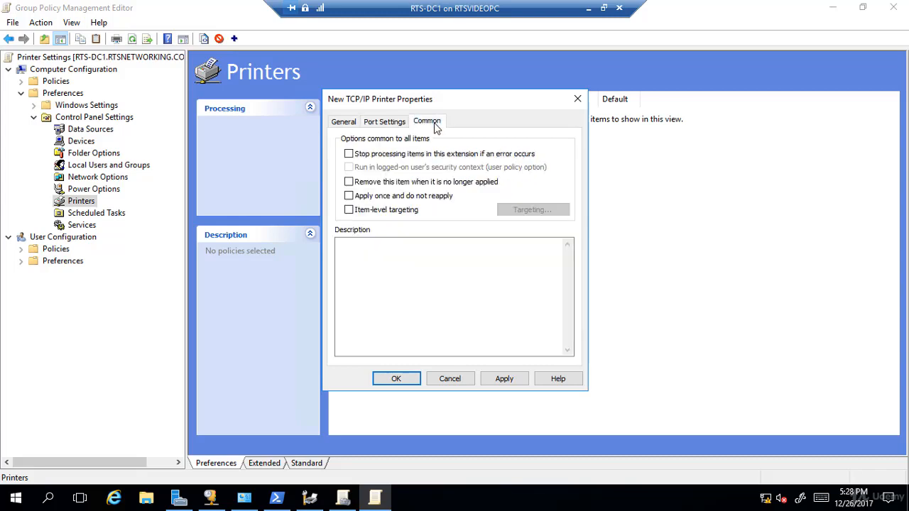
{"action": "left_click", "coordinate": [354, 214]}
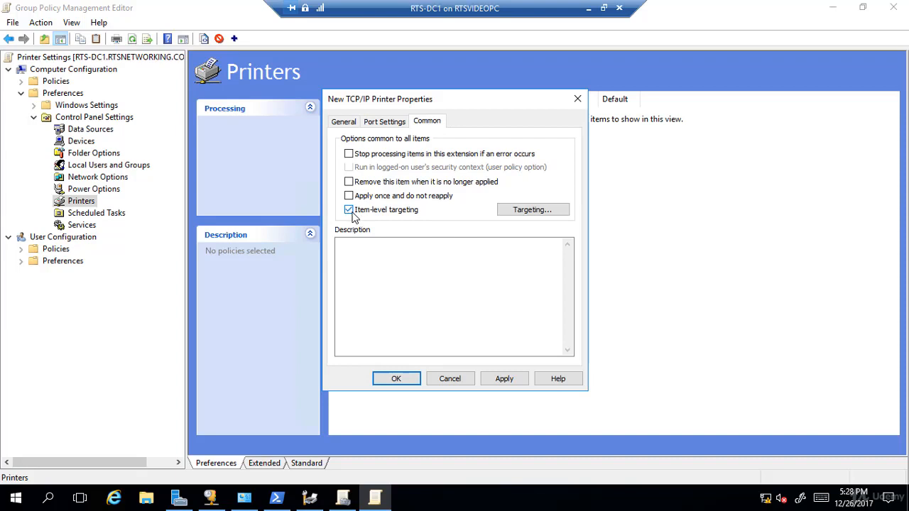
{"action": "left_click", "coordinate": [543, 213]}
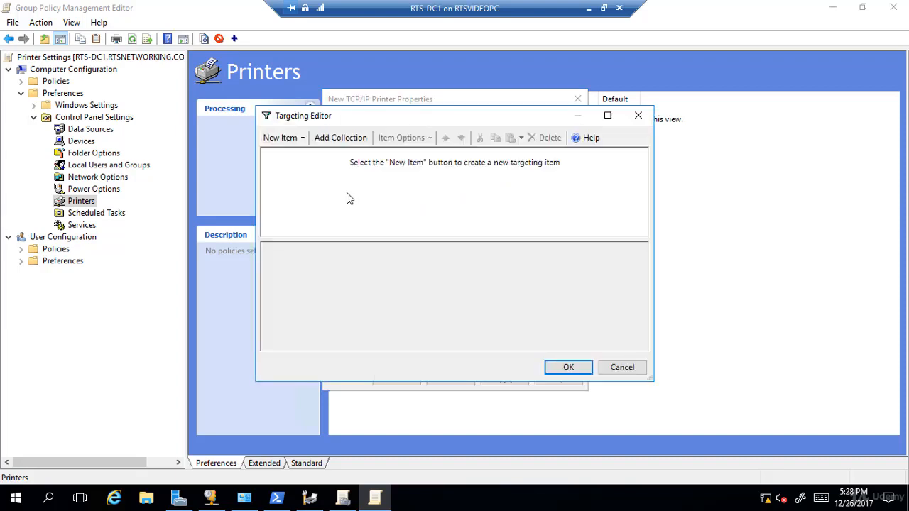
- Add an Operating System targeting item with the product set to Windows 10
{"action": "left_click", "coordinate": [305, 140]}
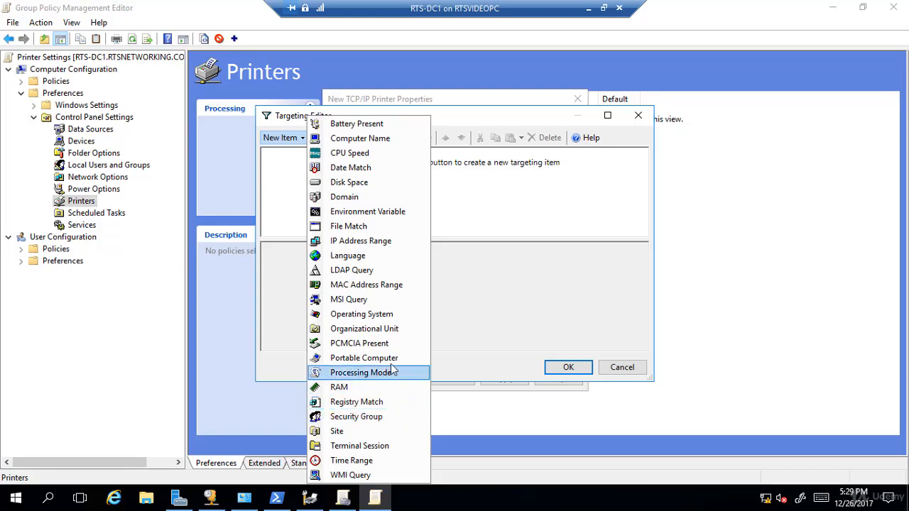
{"action": "left_click", "coordinate": [391, 316]}
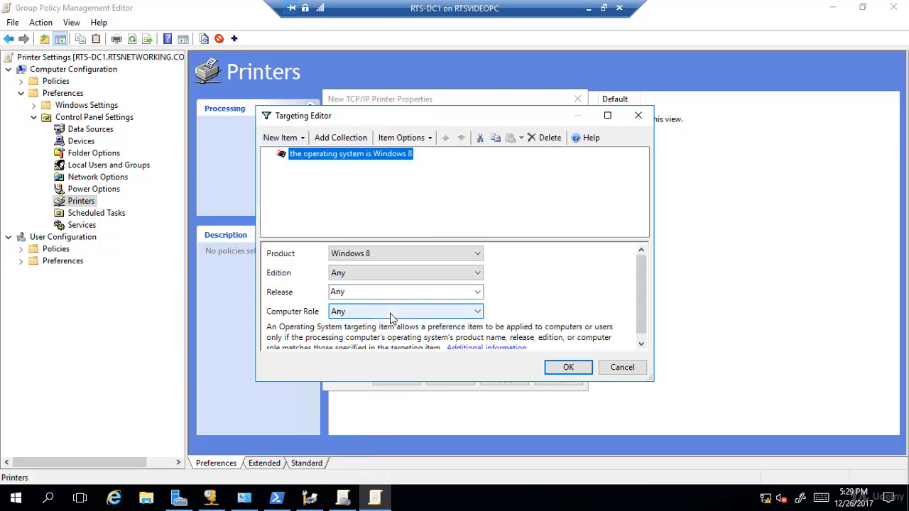
{"action": "left_click", "coordinate": [477, 254]}
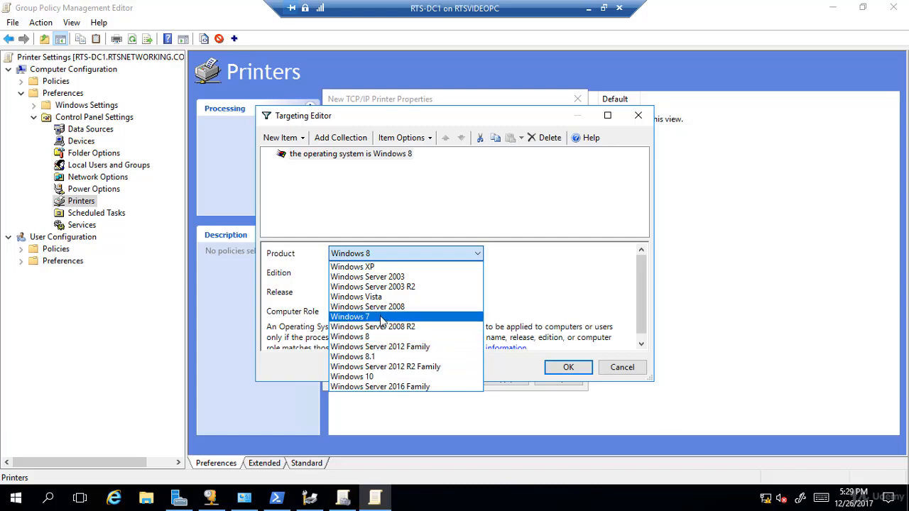
{"action": "left_click", "coordinate": [368, 377]}
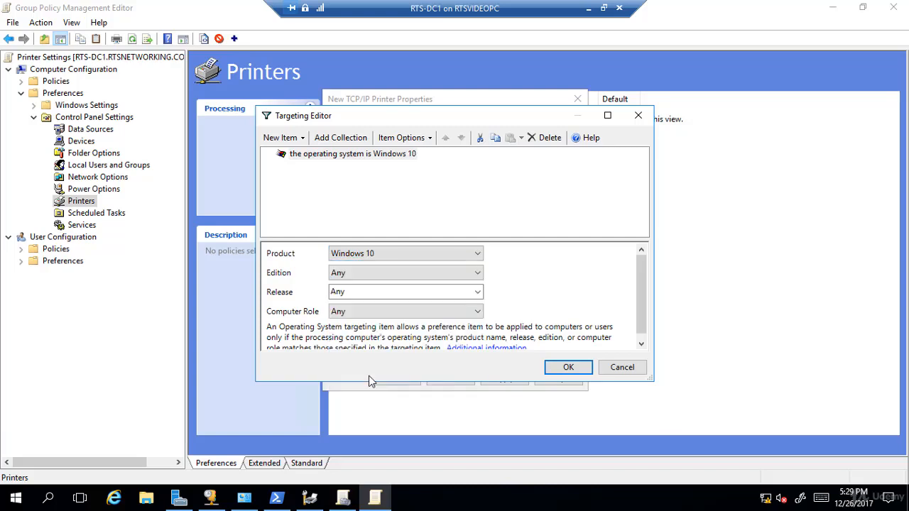
- Add an IP Address Range targeting item covering 192.168.1.1 to 192.168.1.254
{"action": "left_click", "coordinate": [302, 138]}
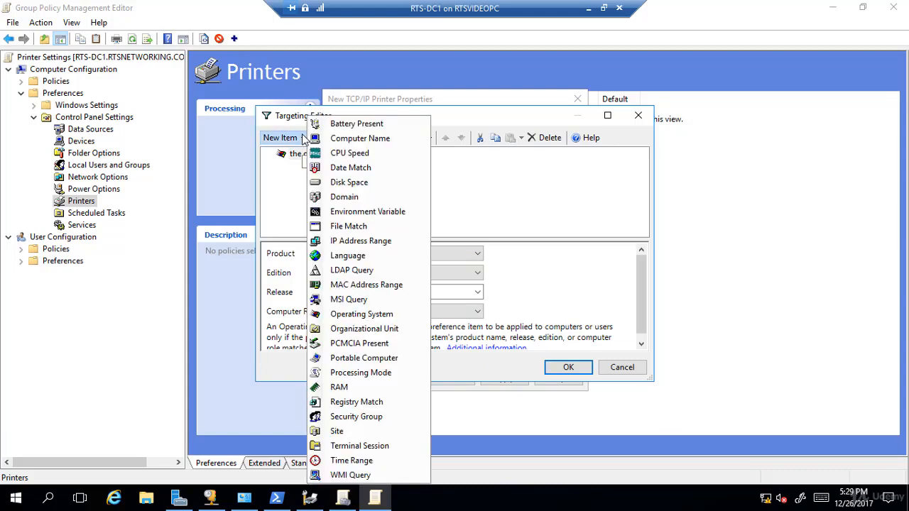
{"action": "left_click", "coordinate": [377, 243]}
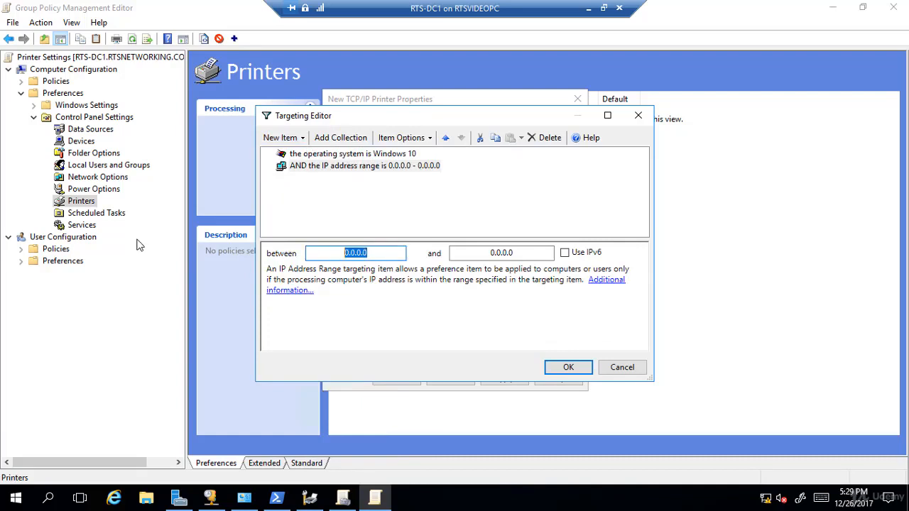
{"action": "type", "text": "192"}
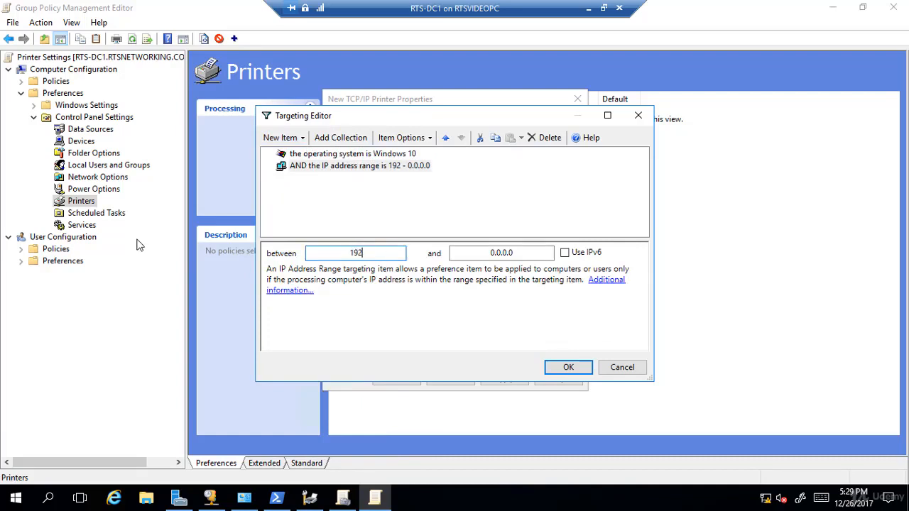
{"action": "type", "text": ".168"}
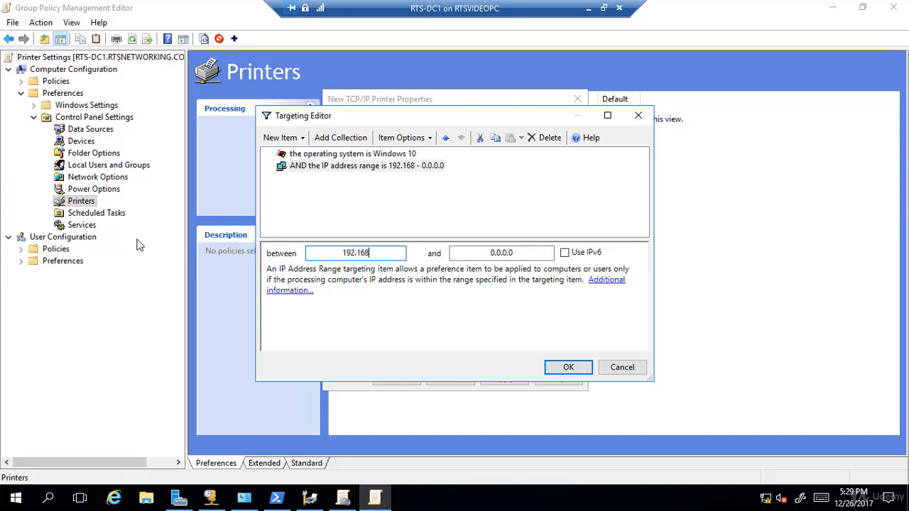
{"action": "type", "text": ".1.1"}
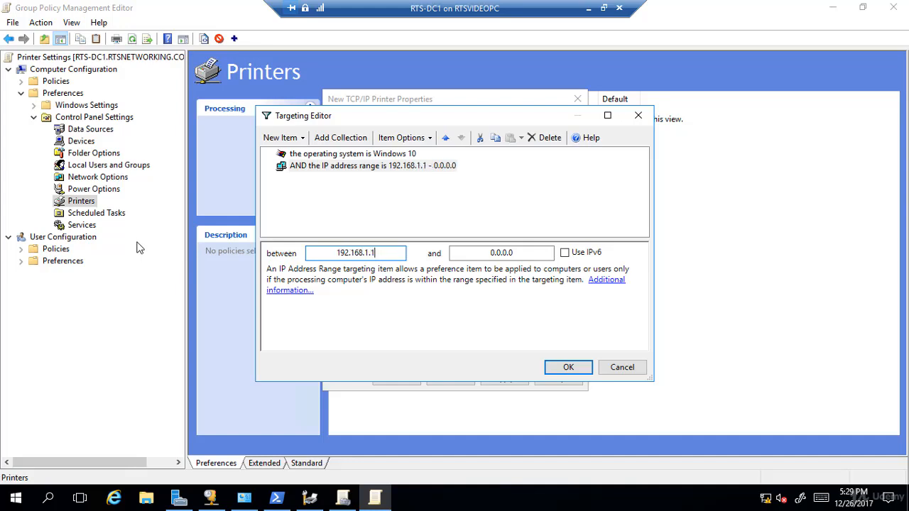
{"action": "left_click", "coordinate": [528, 254]}
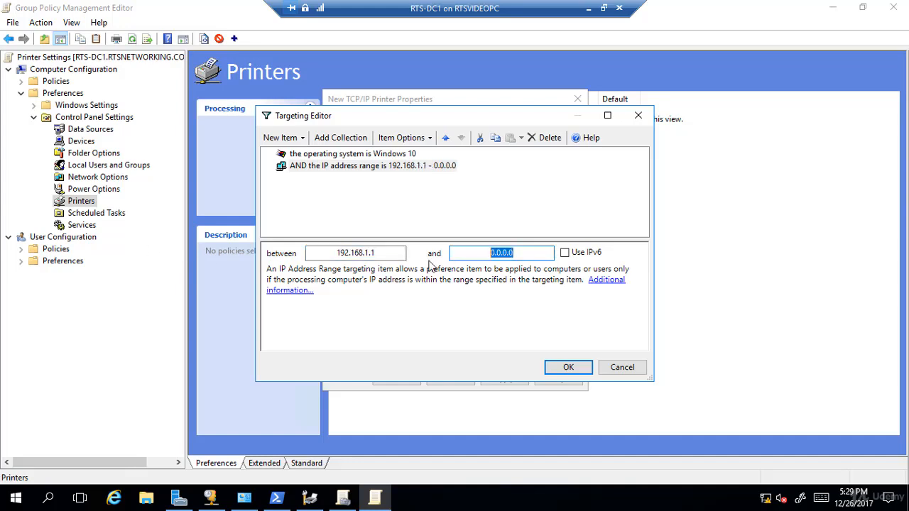
{"action": "type", "text": "192.168.1."}
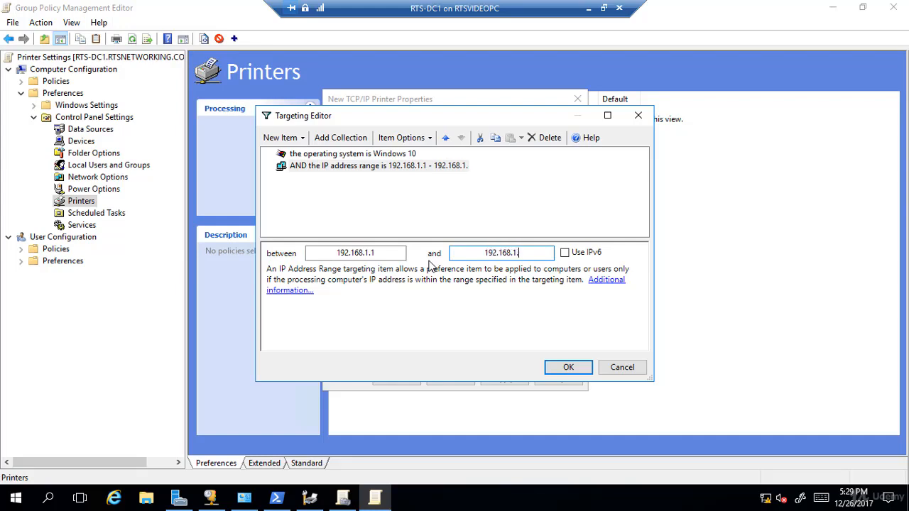
{"action": "type", "text": "254"}
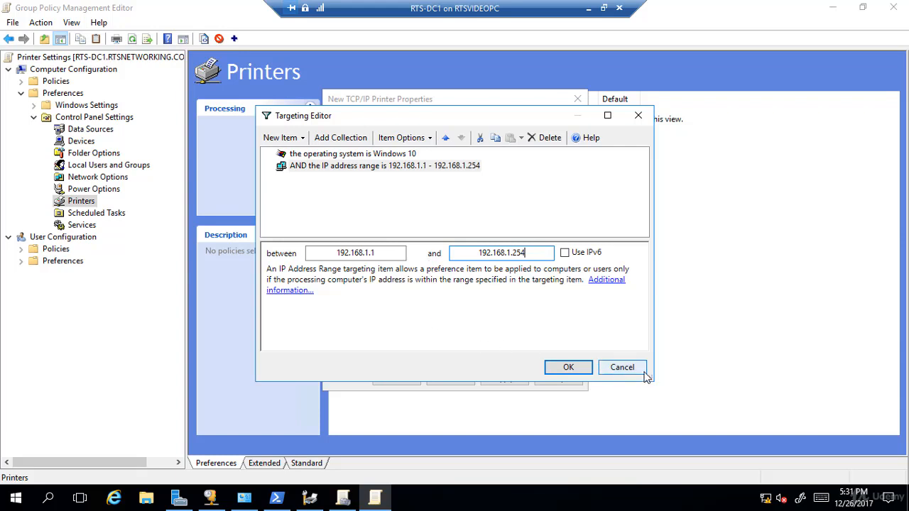
- Discard the targeting items and the new TCP/IP printer without saving
{"action": "left_click", "coordinate": [622, 367]}
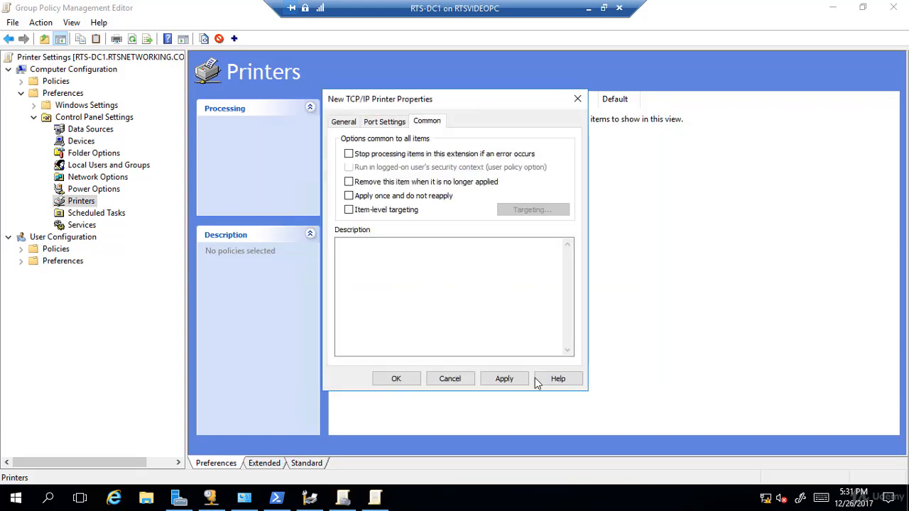
{"action": "left_click", "coordinate": [450, 378]}
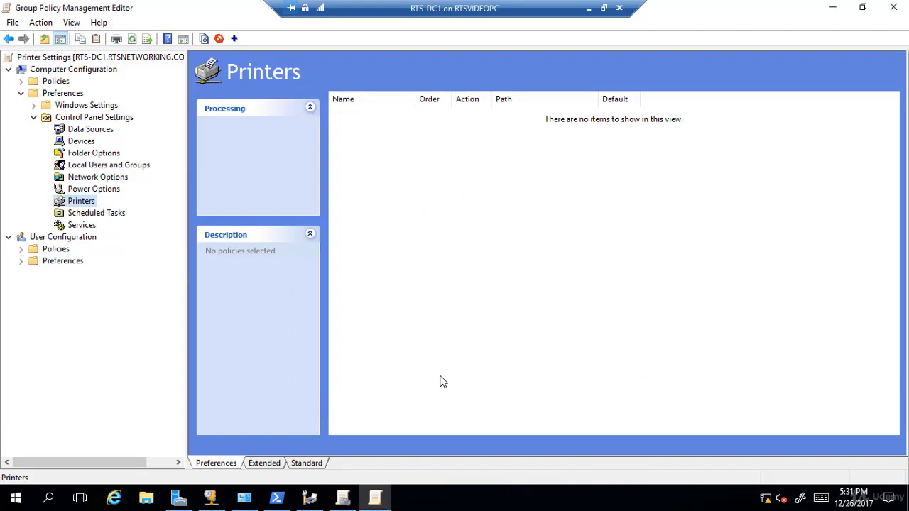